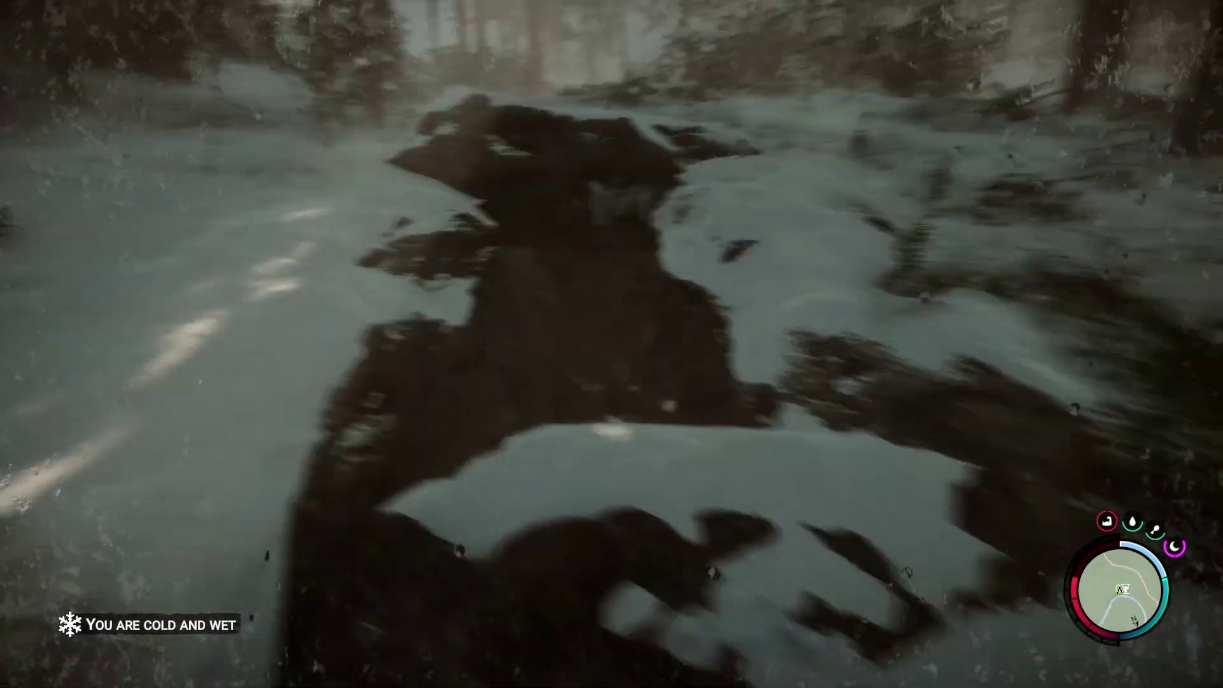
Step: Bring up the GPS map while heading through the cave to the bunker's 3D printer
key(m)
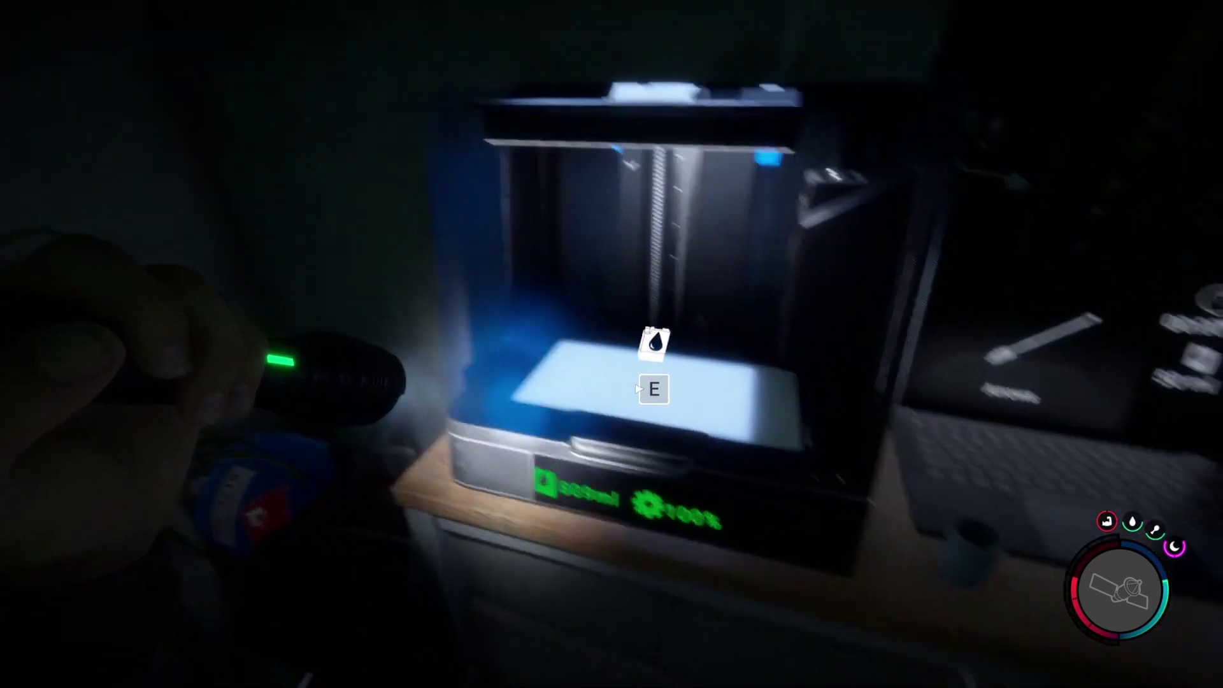
Step: Load resin into the 3D printer and browse the laptop's item list to print Arrows
key(e)
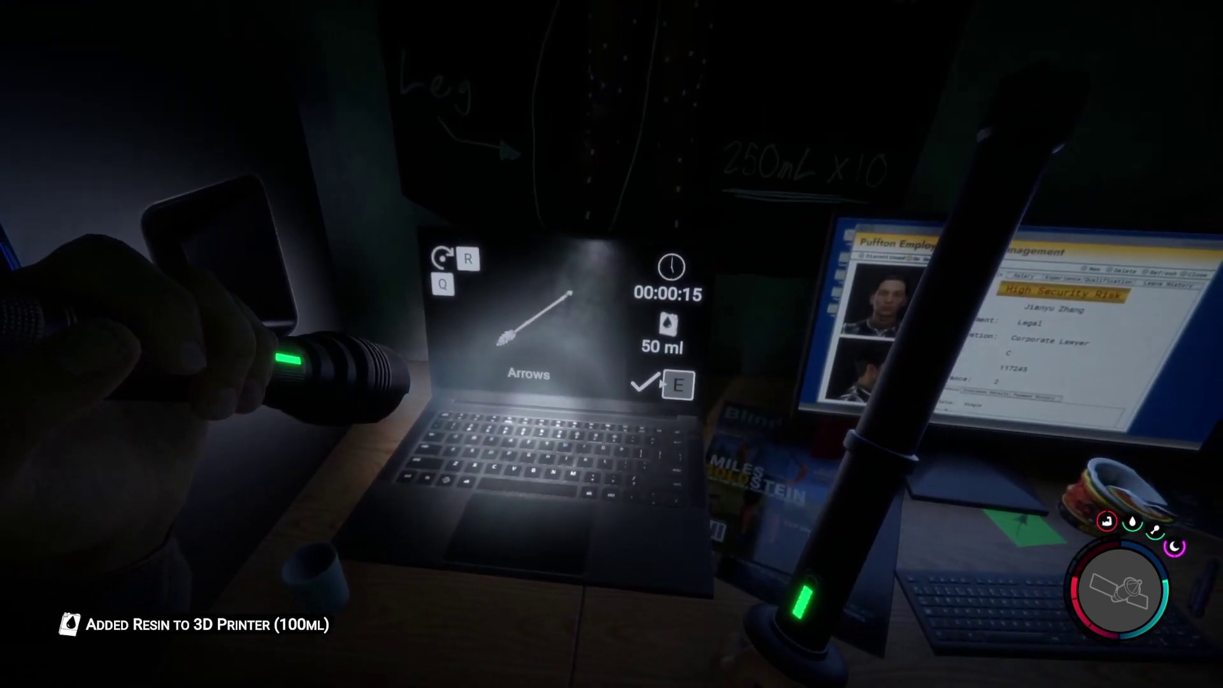
key(r)
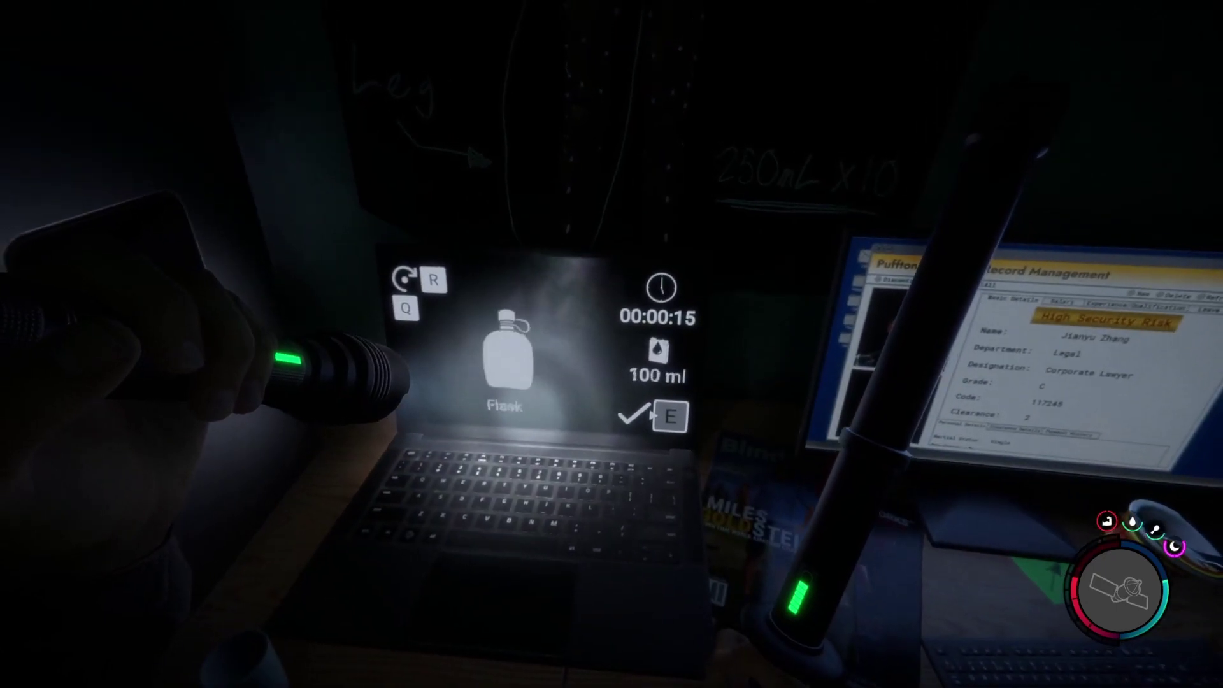
key(r)
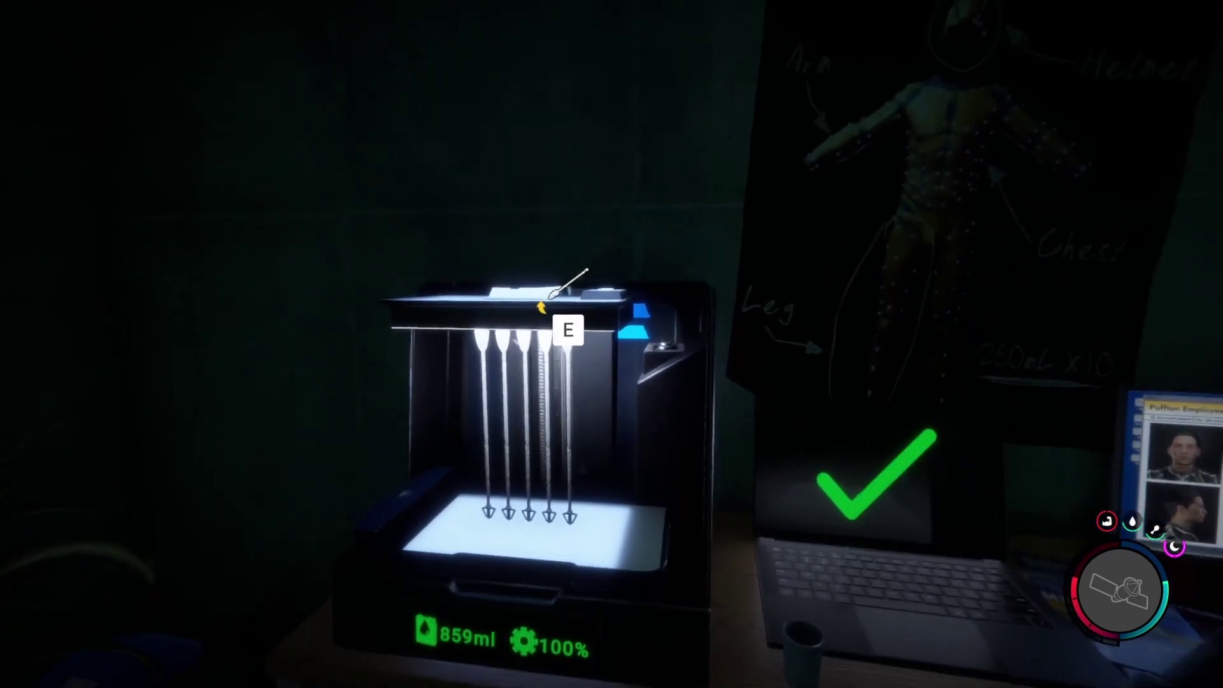
Step: Take the five printed arrows and equip the bow from the inventory mat
key(e)
key(e)
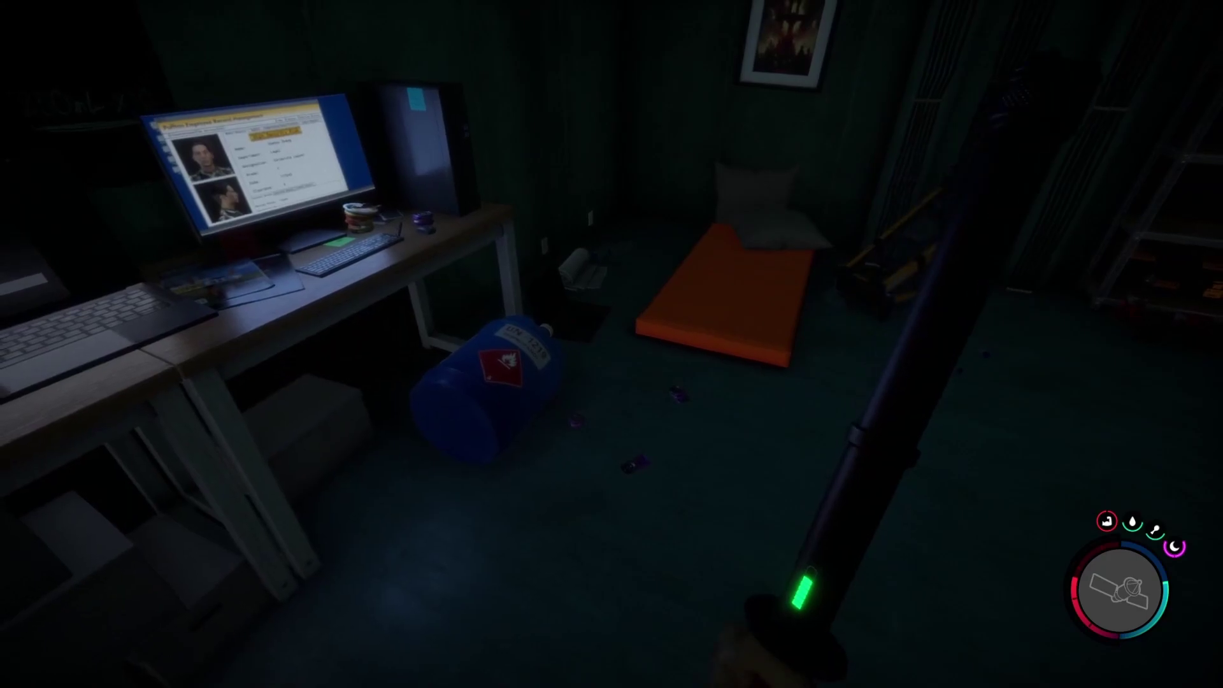
key(i)
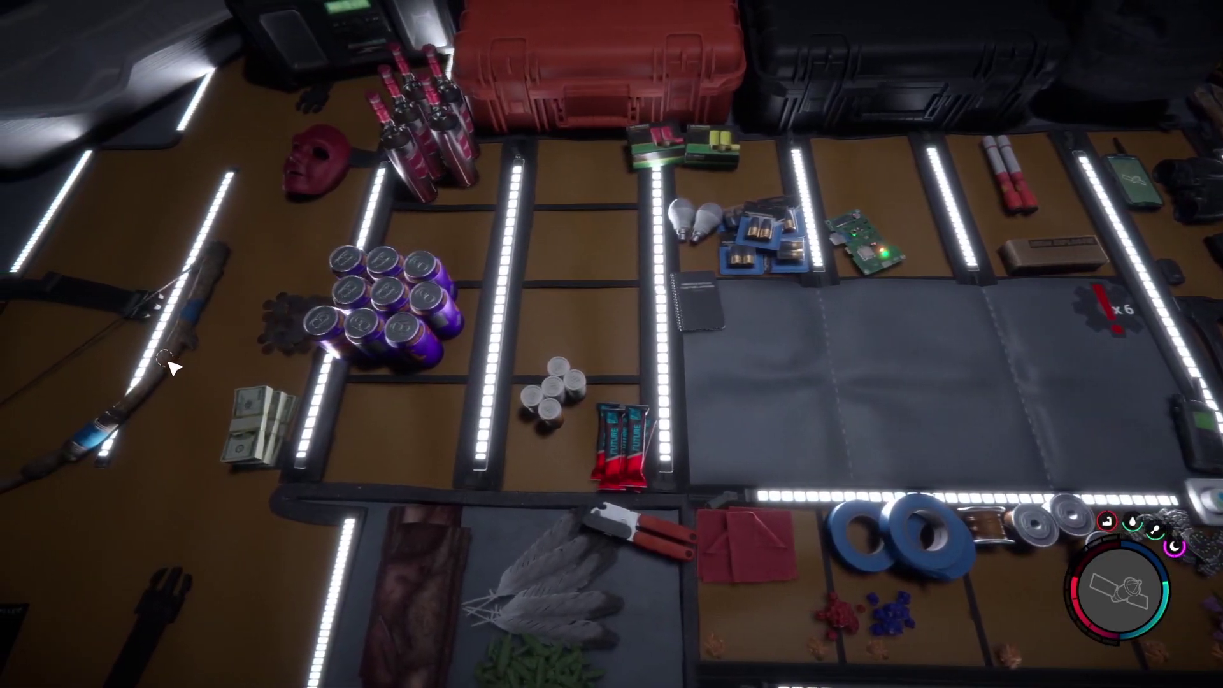
click(194, 336)
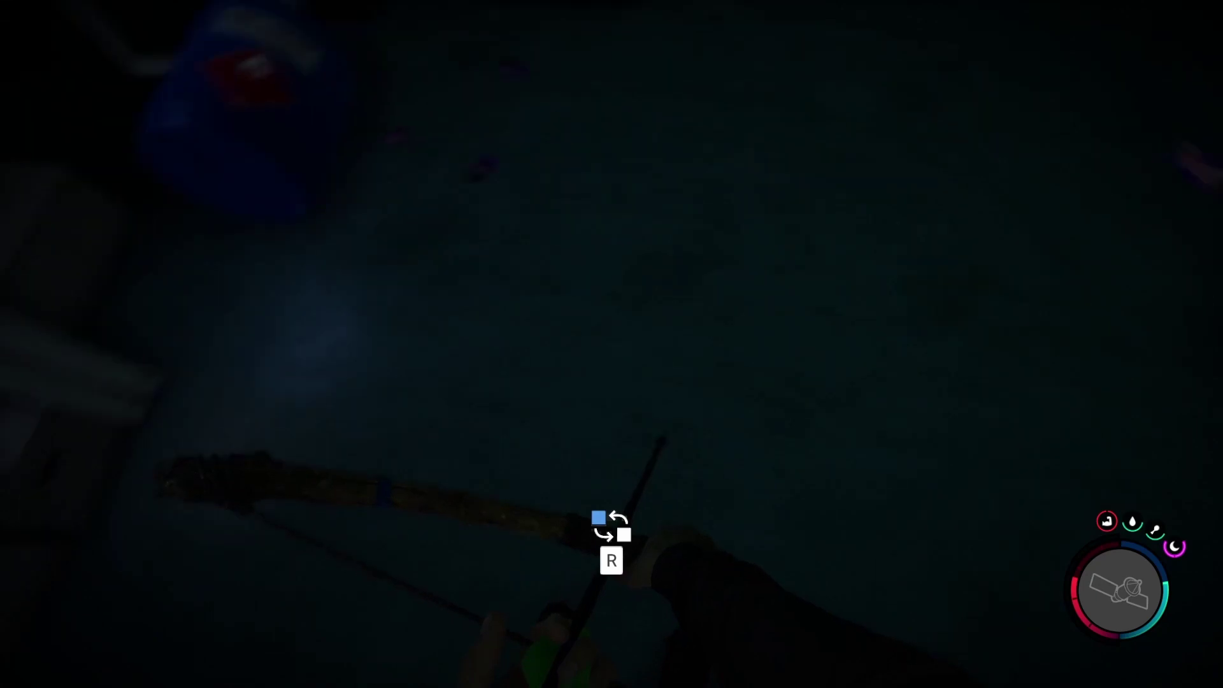
Step: Set the bow's ammo to 3D Printed Arrow, collect the arrows and start another print
key(r)
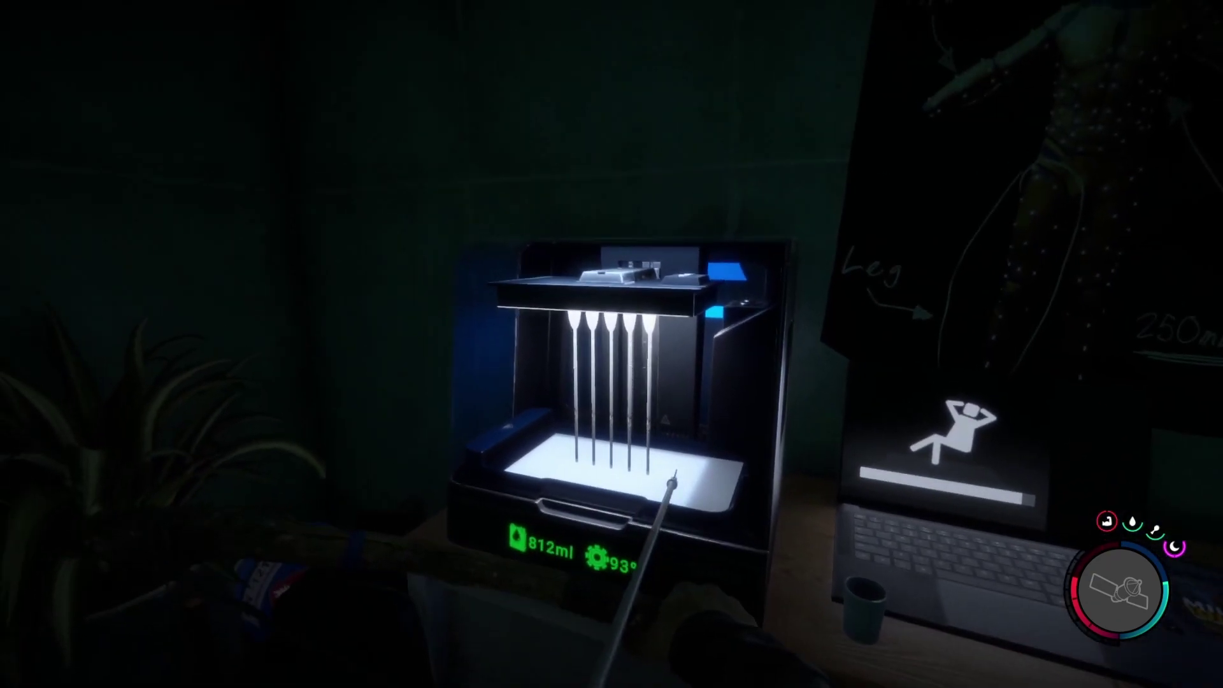
key(e)
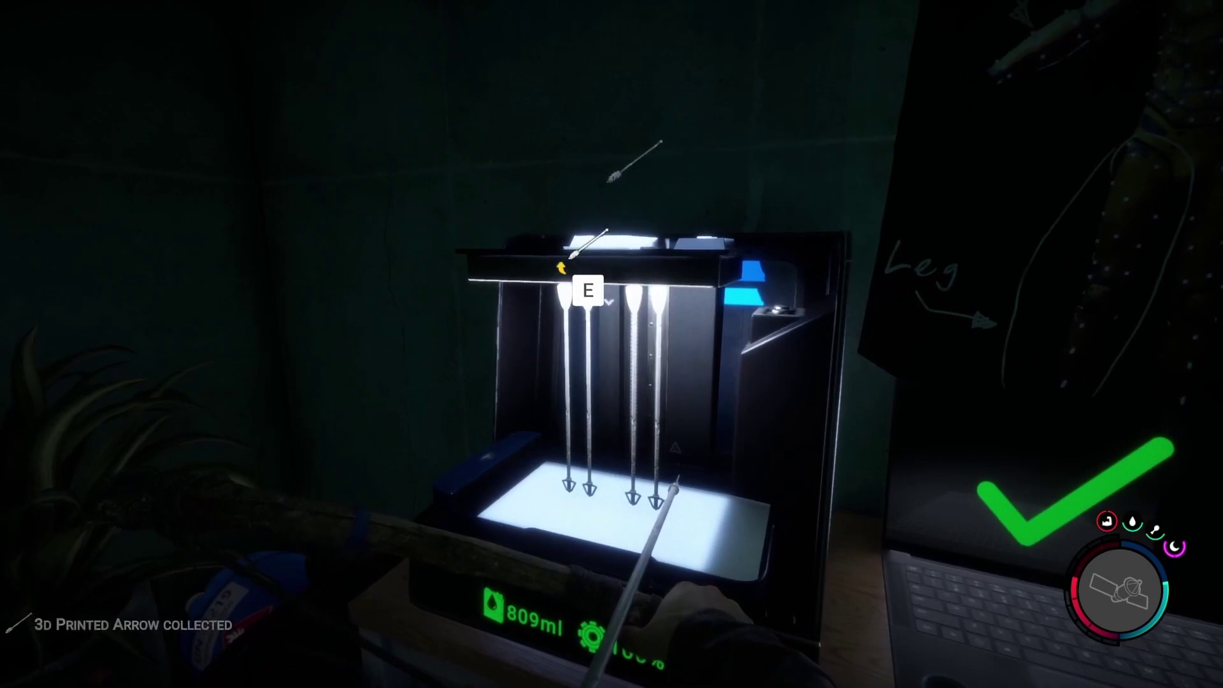
key(e)
key(e)
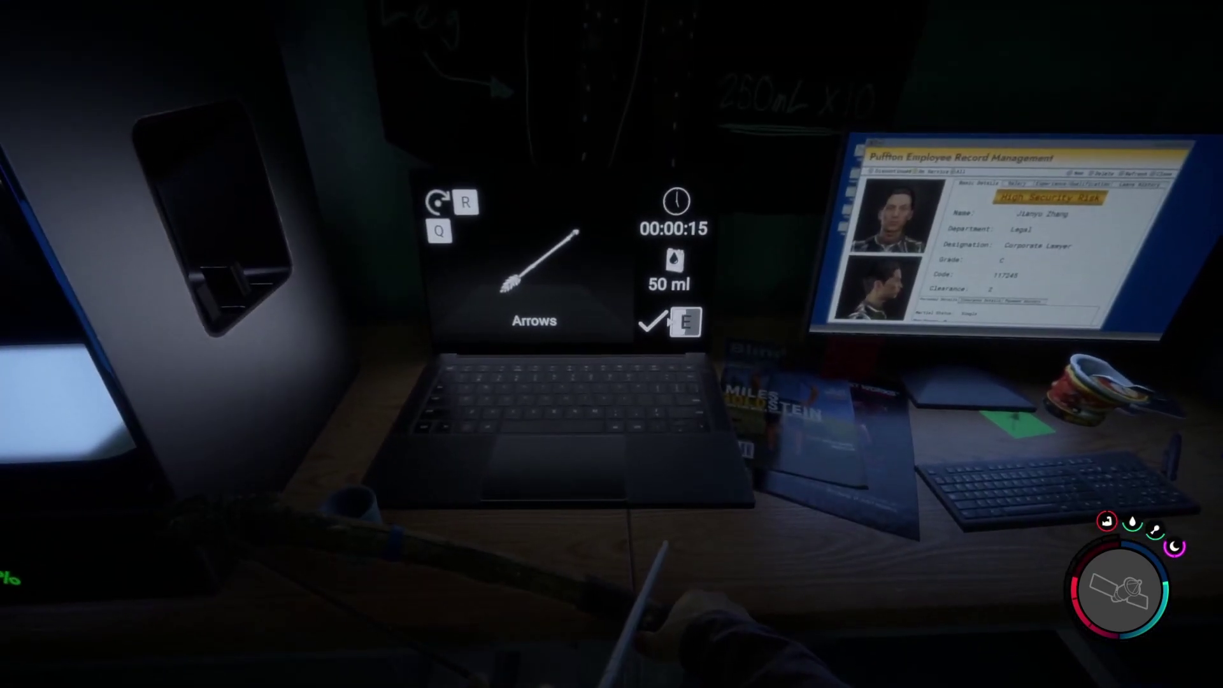
key(e)
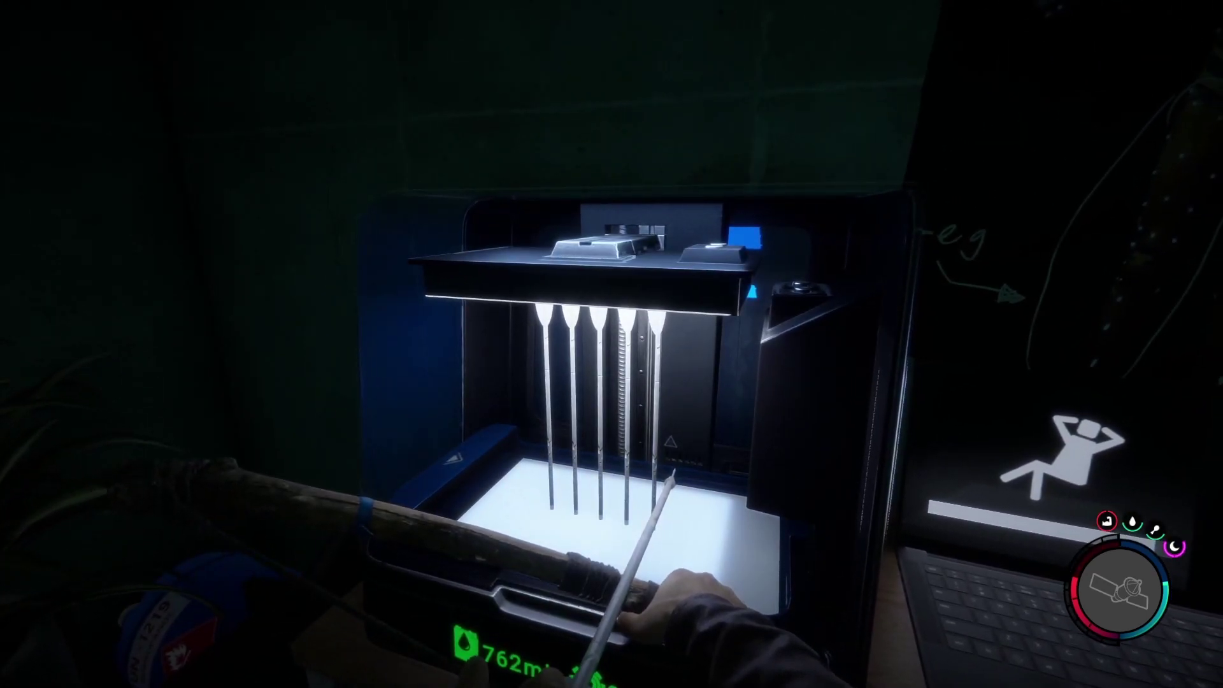
Step: Collect the second batch of five printed arrows and queue another arrow print
key(e)
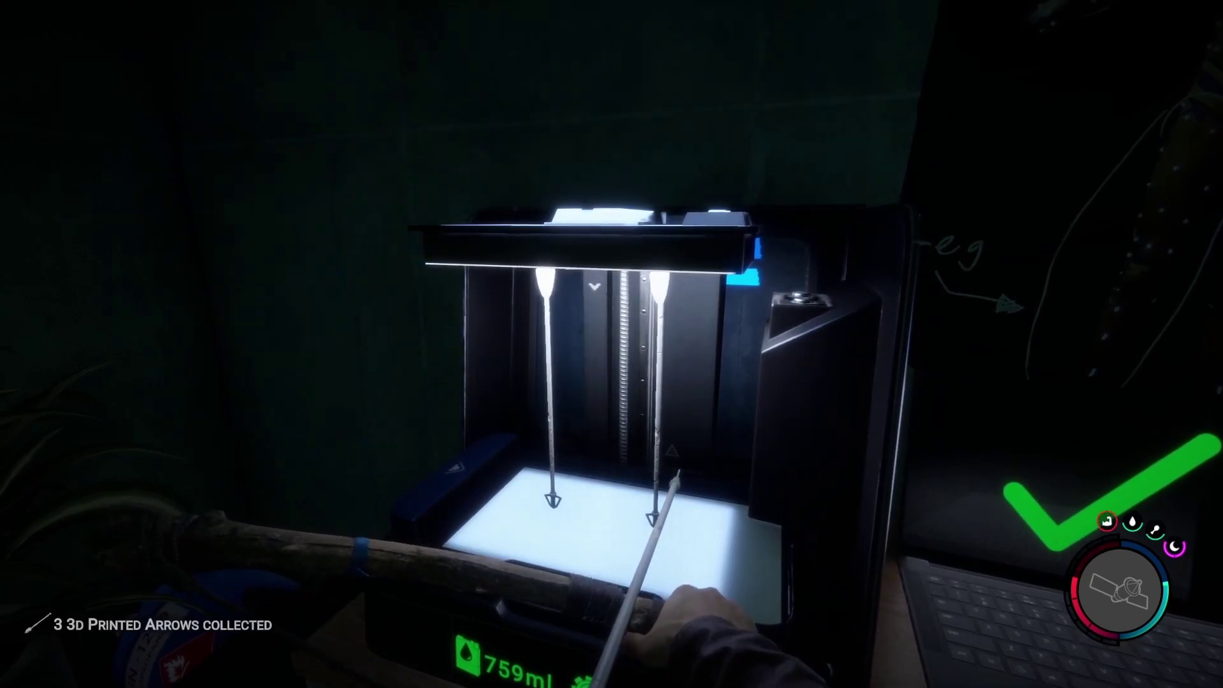
key(e)
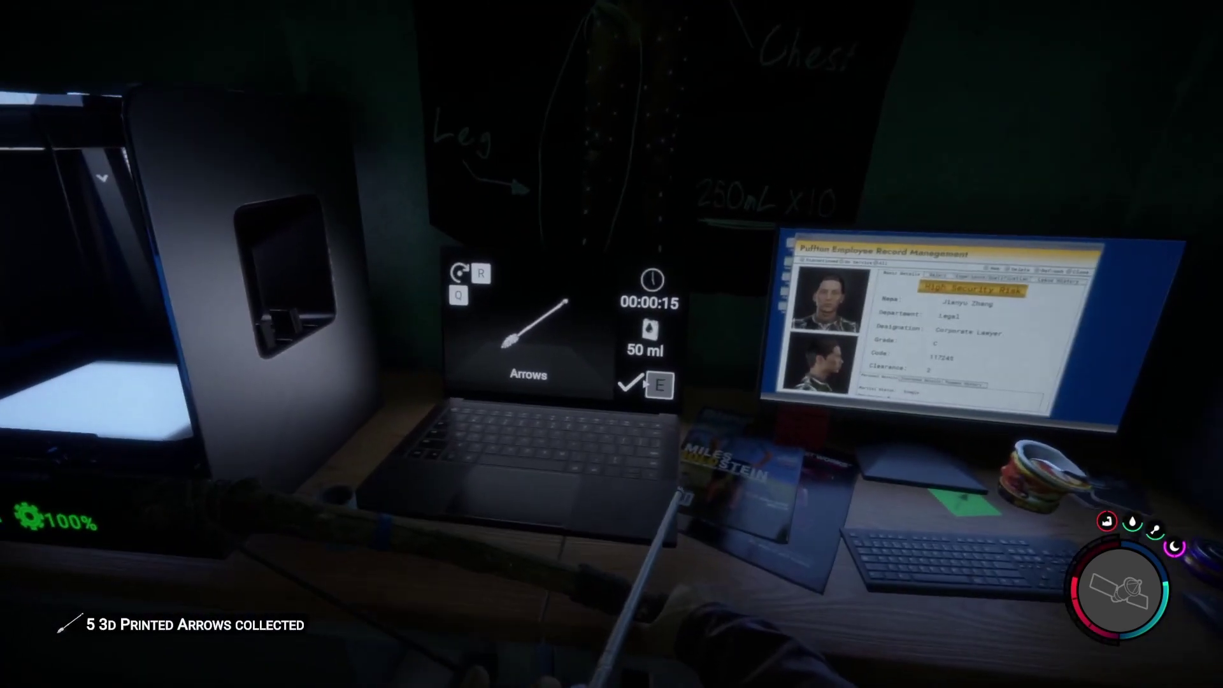
key(e)
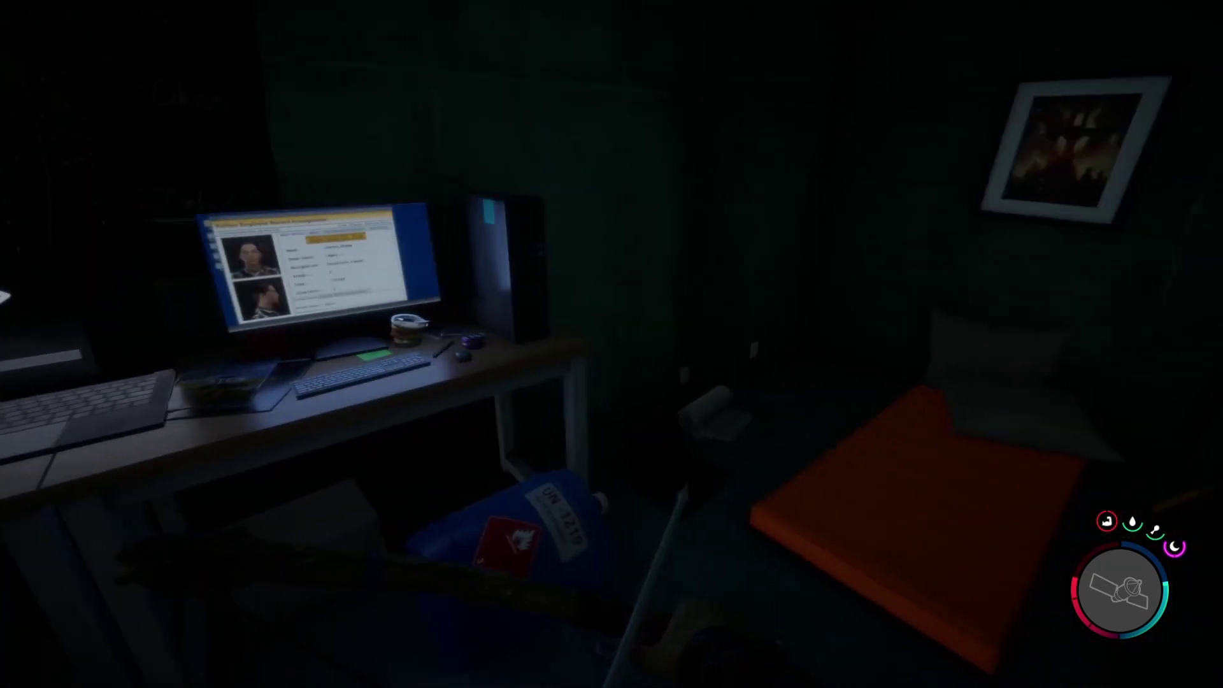